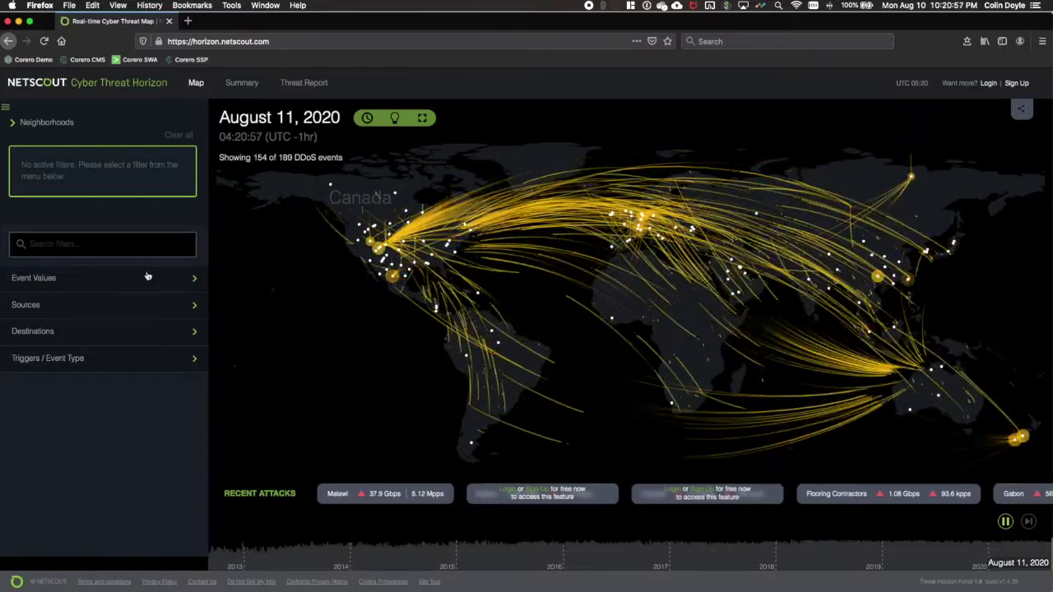
- Expand the Event Values filters on the threat map, including Bandwidth and Event Categories
{"action": "left_click", "coordinate": [148, 276]}
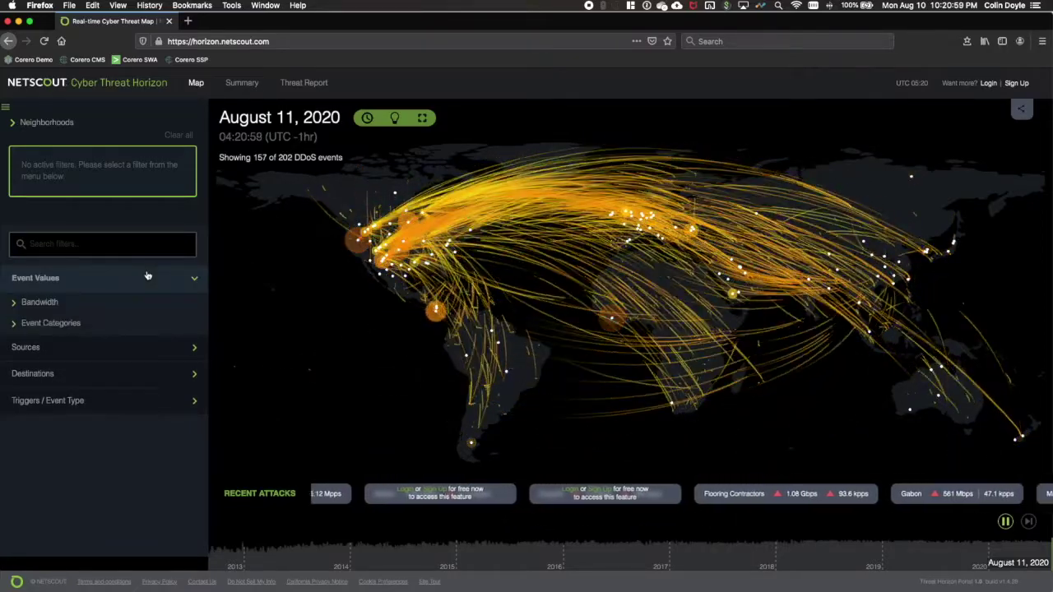
{"action": "left_click", "coordinate": [37, 303]}
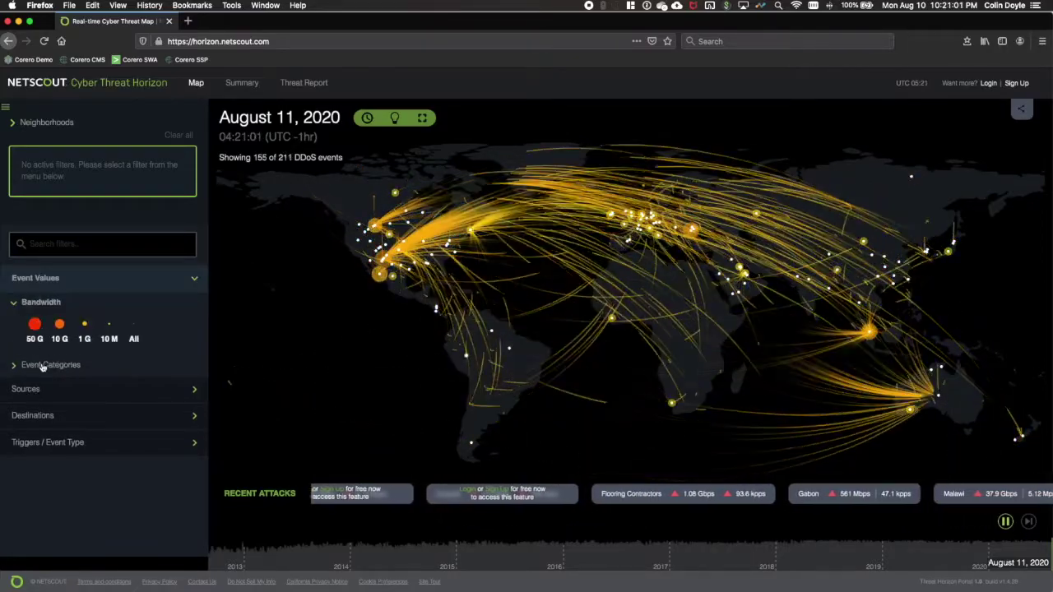
{"action": "left_click", "coordinate": [42, 366]}
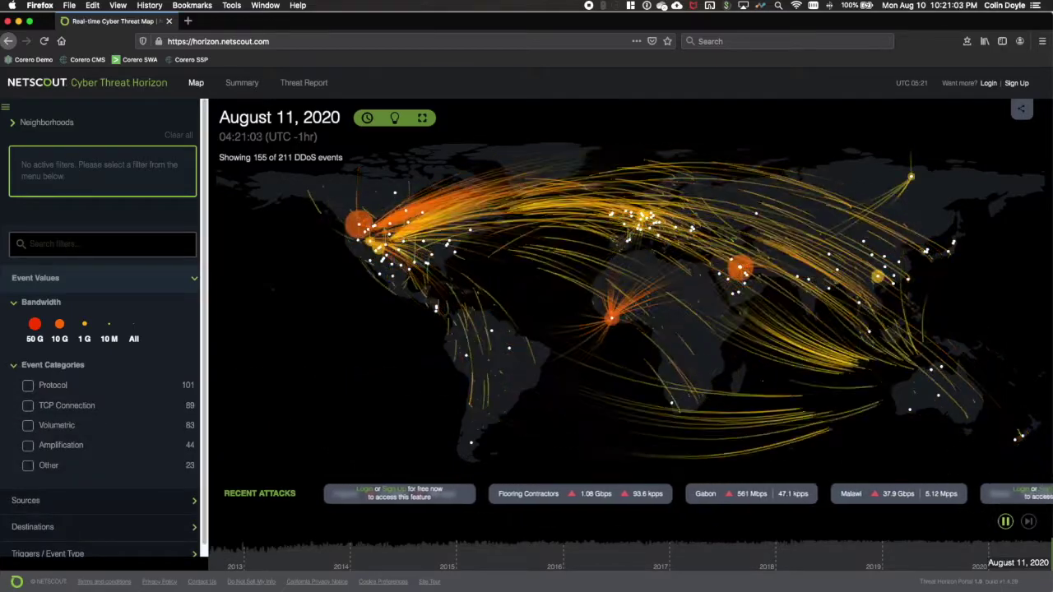
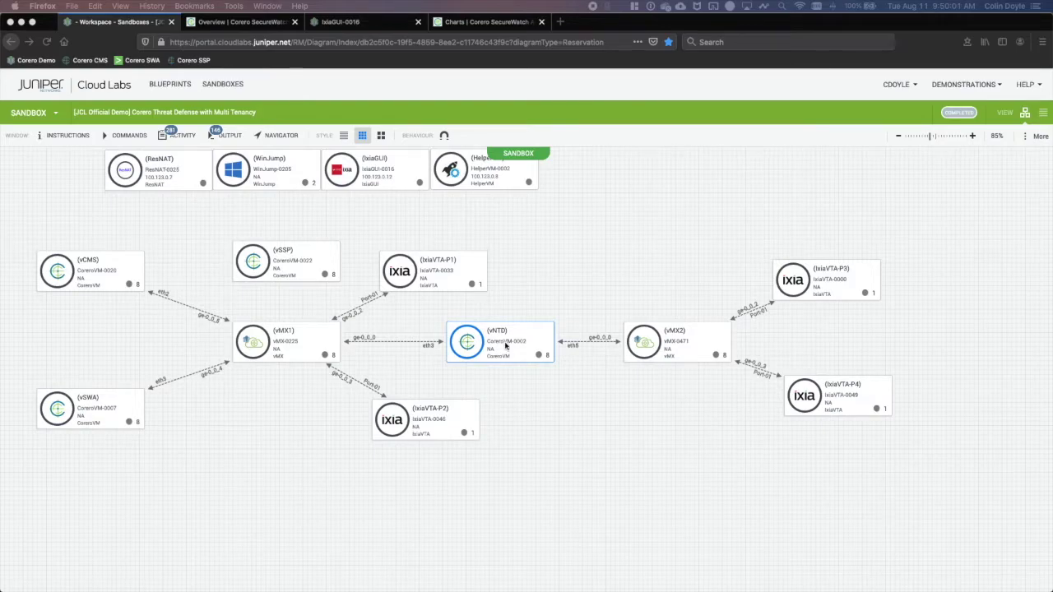
- Examine the sandbox topology's vCMS, vSWA, vSSP and vNTD nodes and the Ixia traffic generator endpoints around the vMX routers
{"action": "mouse_move", "coordinate": [111, 277]}
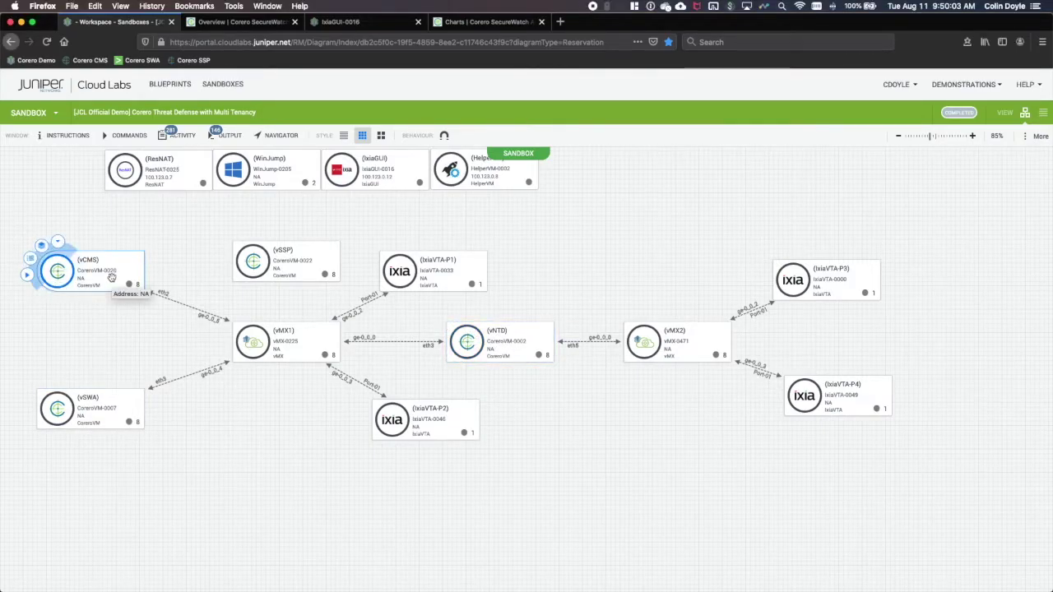
{"action": "mouse_move", "coordinate": [112, 397]}
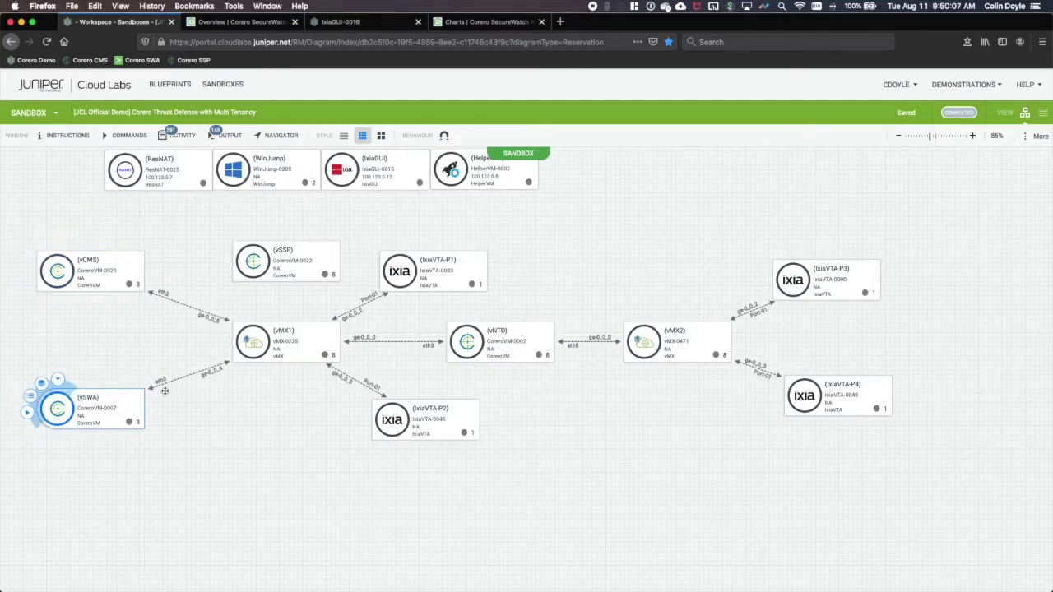
{"action": "mouse_move", "coordinate": [307, 256]}
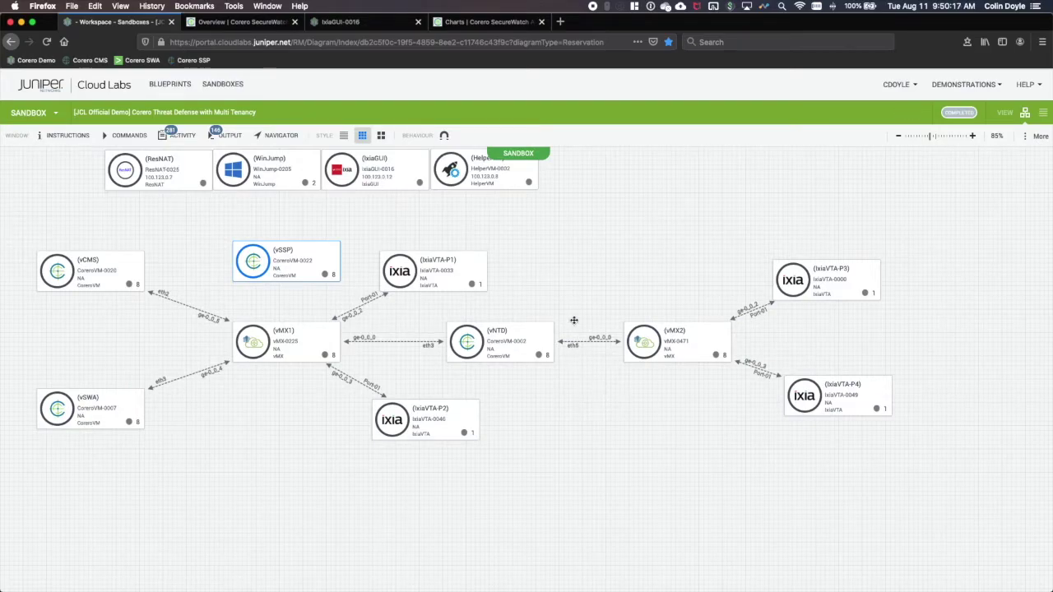
{"action": "left_click", "coordinate": [476, 325]}
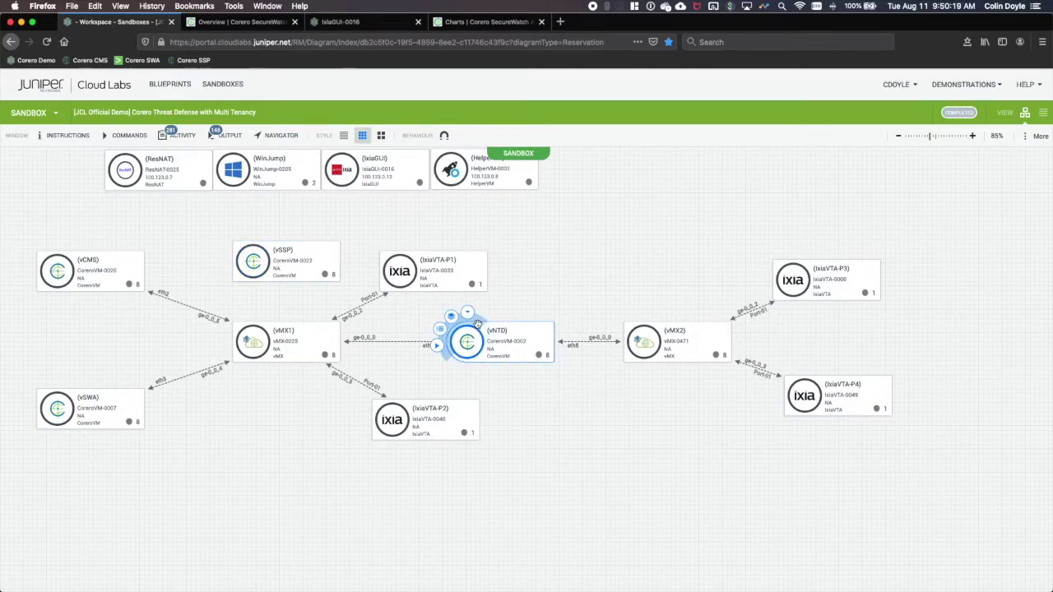
{"action": "left_click", "coordinate": [475, 274]}
{"action": "left_click", "coordinate": [860, 274]}
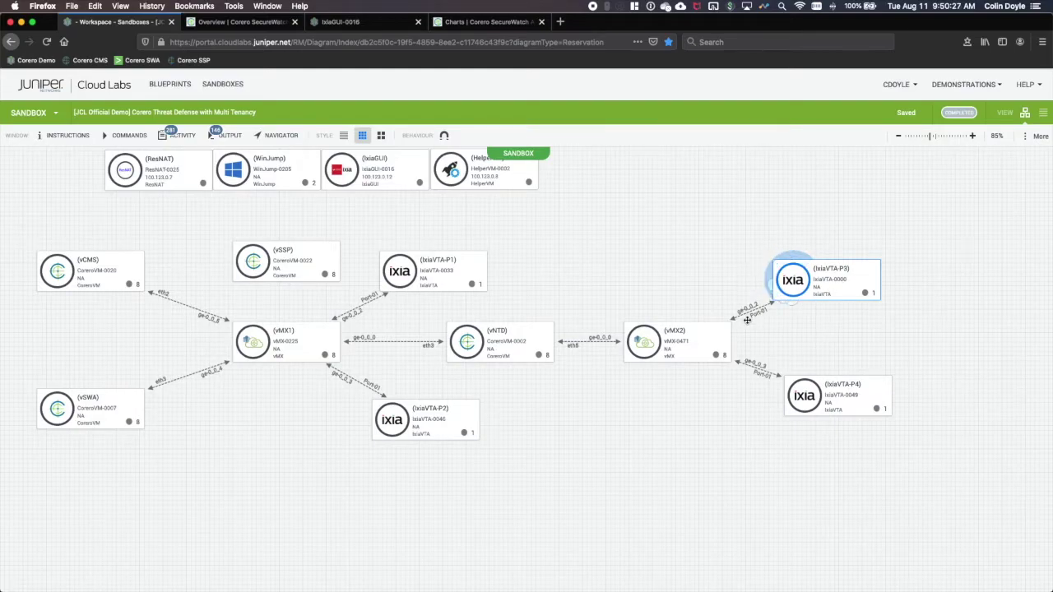
{"action": "left_click", "coordinate": [440, 421]}
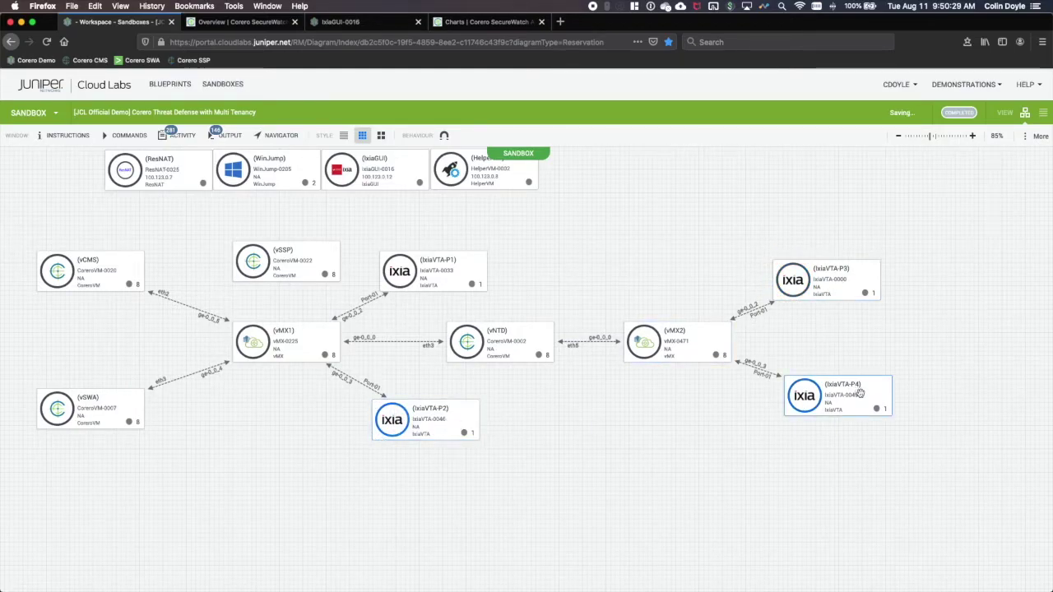
{"action": "mouse_move", "coordinate": [859, 395]}
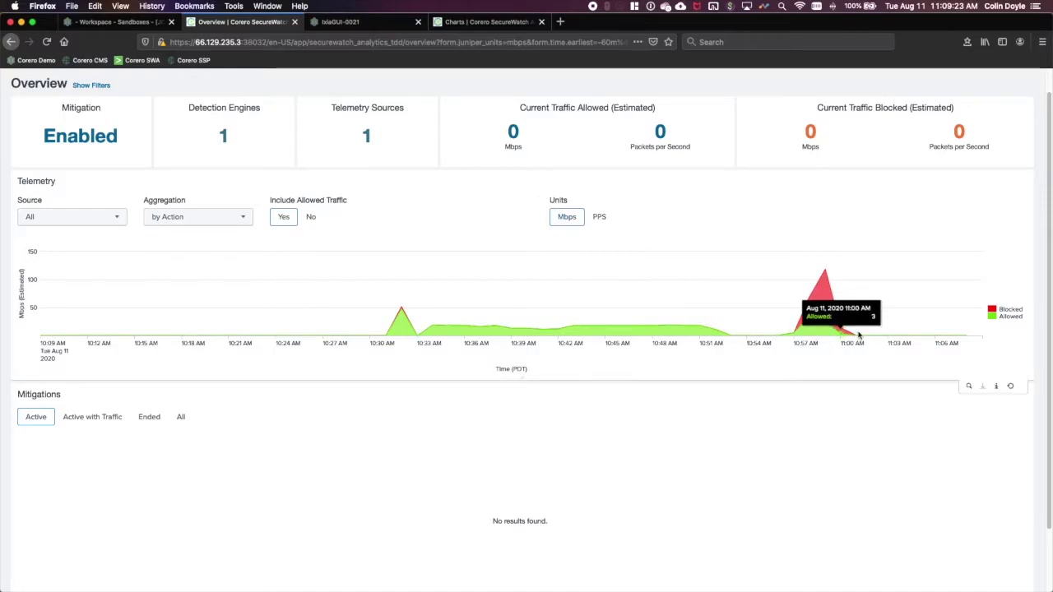
- Switch from the Corero Overview to the IxiaGUI session's L2-3 traffic items, and bring Terminal to the front
{"action": "mouse_move", "coordinate": [903, 334]}
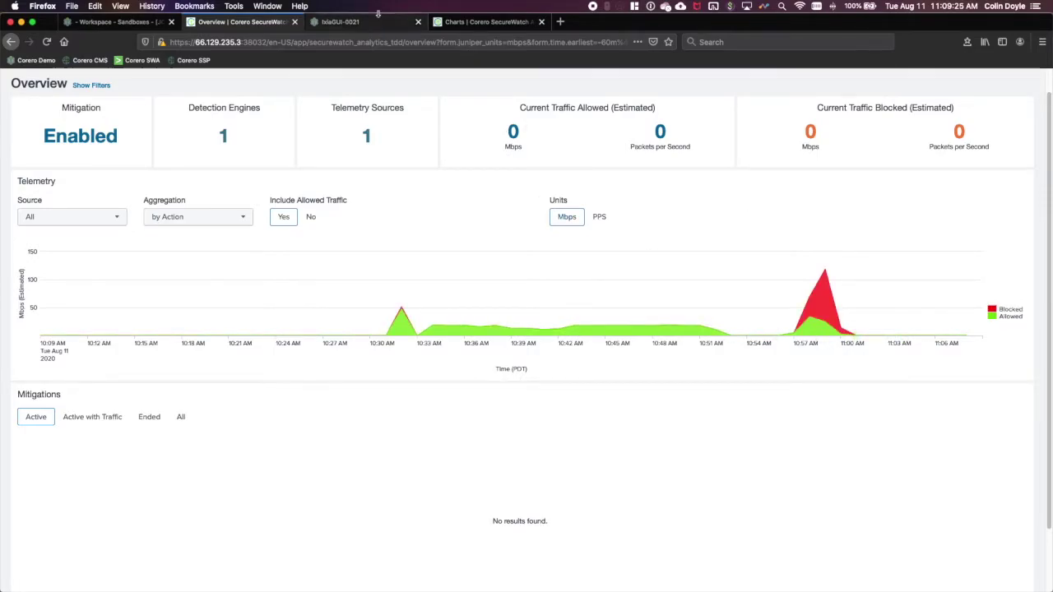
{"action": "left_click", "coordinate": [341, 22]}
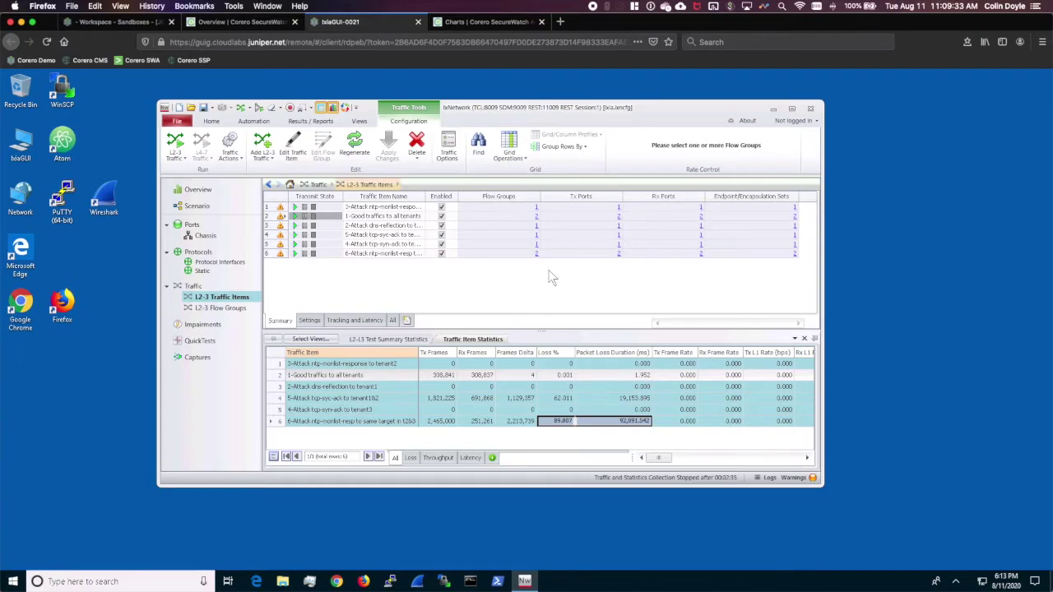
{"action": "key", "text": "ctrl+Up"}
{"action": "left_click", "coordinate": [325, 261]}
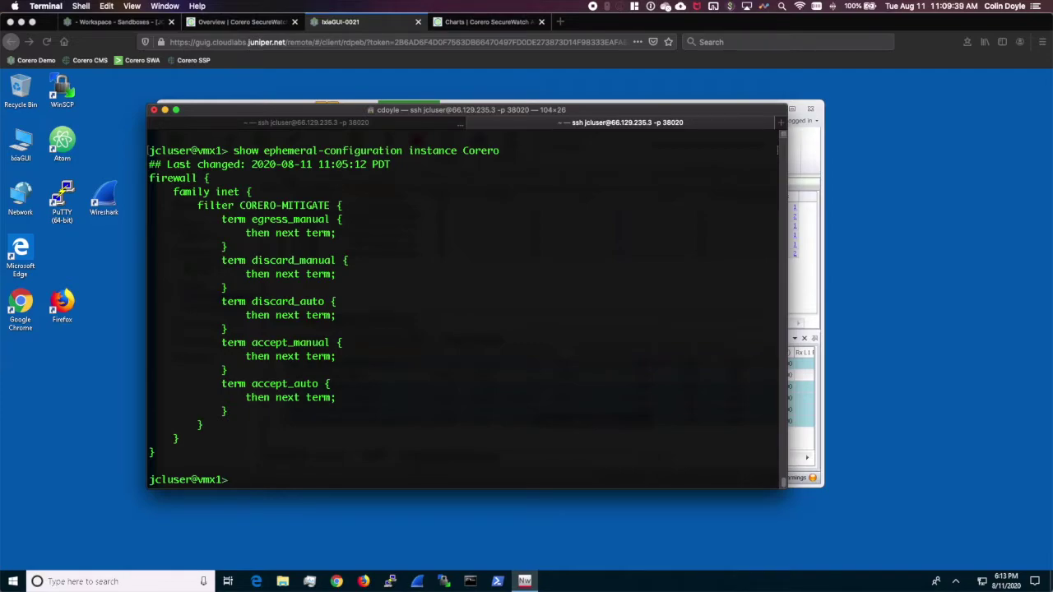
- Show the vmx1 interface packet monitor and highlight interfaces ge-0/0/2 and ge-0/0/3
{"action": "left_click", "coordinate": [344, 123]}
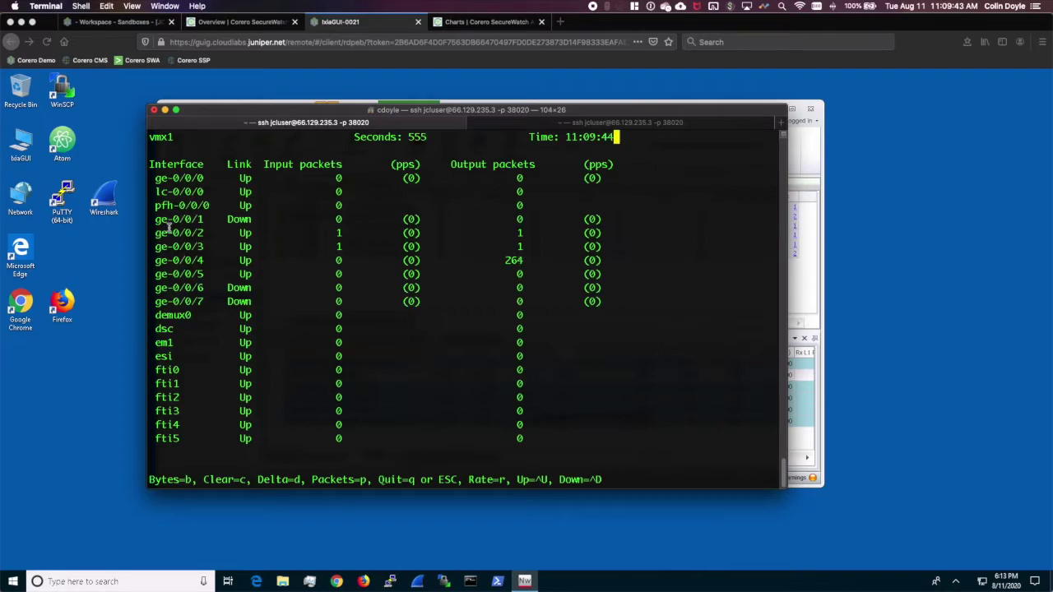
{"action": "left_click_drag", "start_coordinate": [155, 233], "coordinate": [211, 233]}
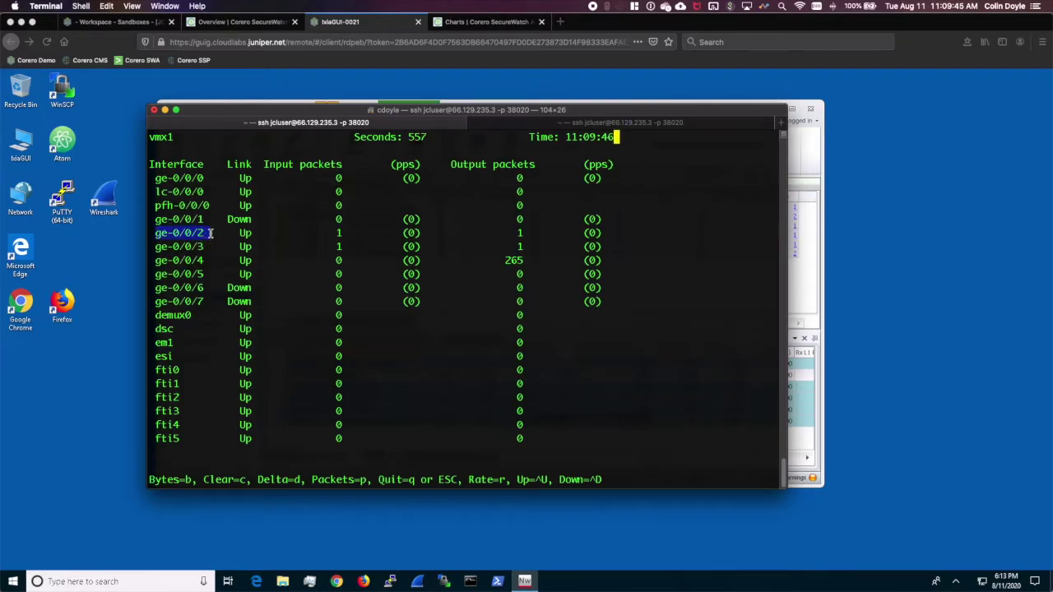
{"action": "left_click", "coordinate": [167, 248]}
{"action": "double_click", "coordinate": [168, 248]}
{"action": "left_click", "coordinate": [364, 263]}
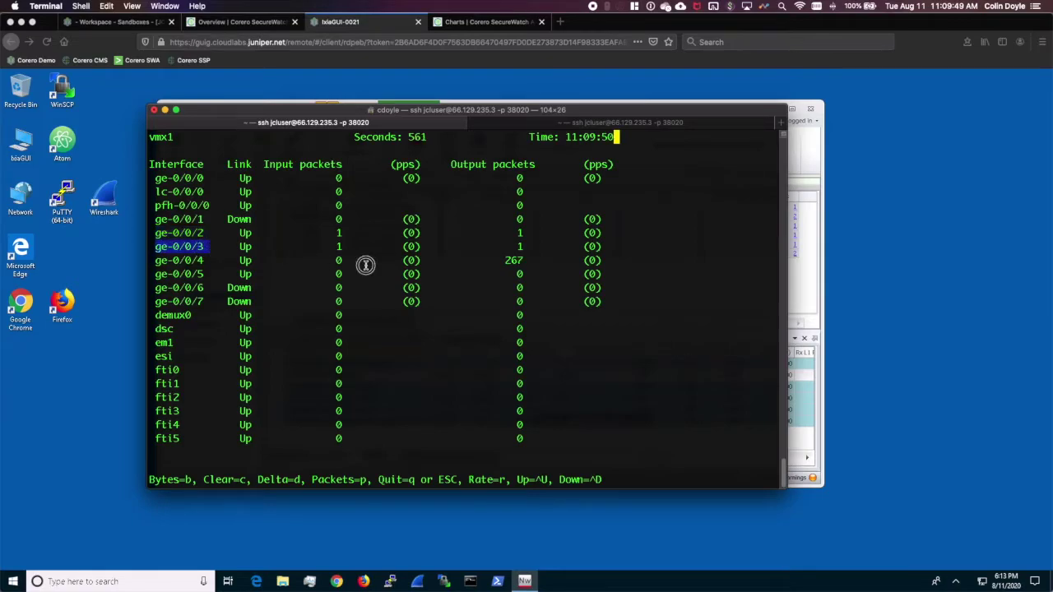
- Review the Corero ephemeral configuration in the other vmx1 session, leaving its command prompt empty
{"action": "left_click", "coordinate": [559, 123]}
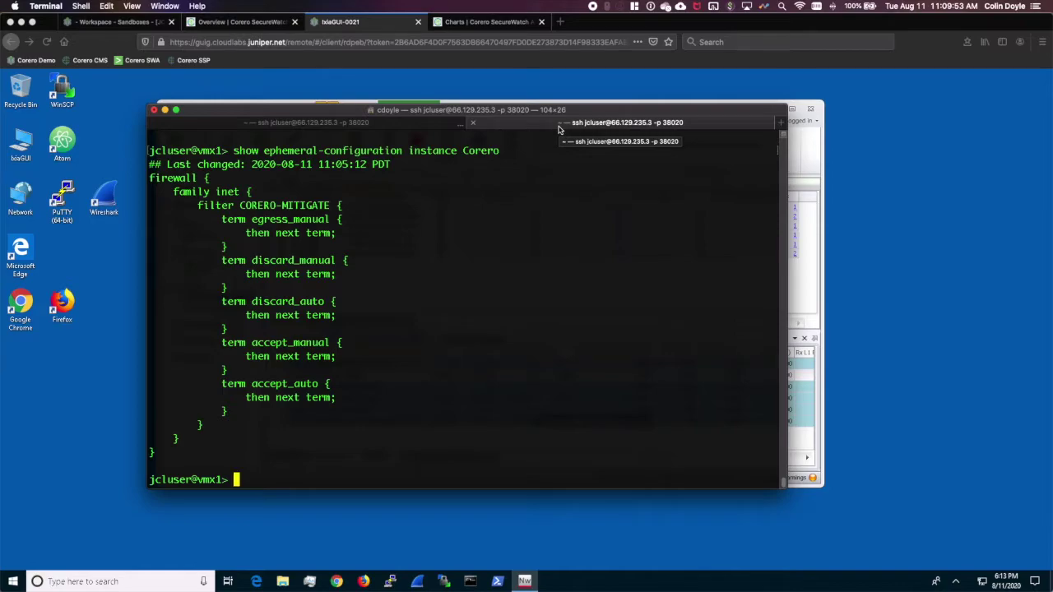
{"action": "key", "text": "Up"}
{"action": "key", "text": "ctrl+u"}
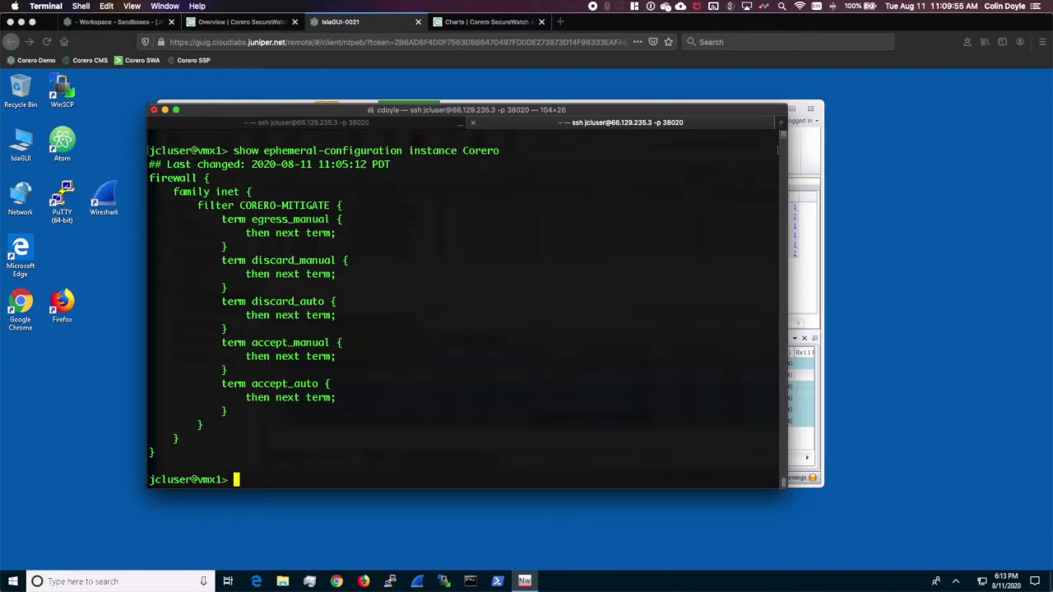
- Start the "1-Good traffics to all tenants" item in IxNetwork, and check the vmx1 interface monitor and the Corero Overview
{"action": "left_click", "coordinate": [880, 230]}
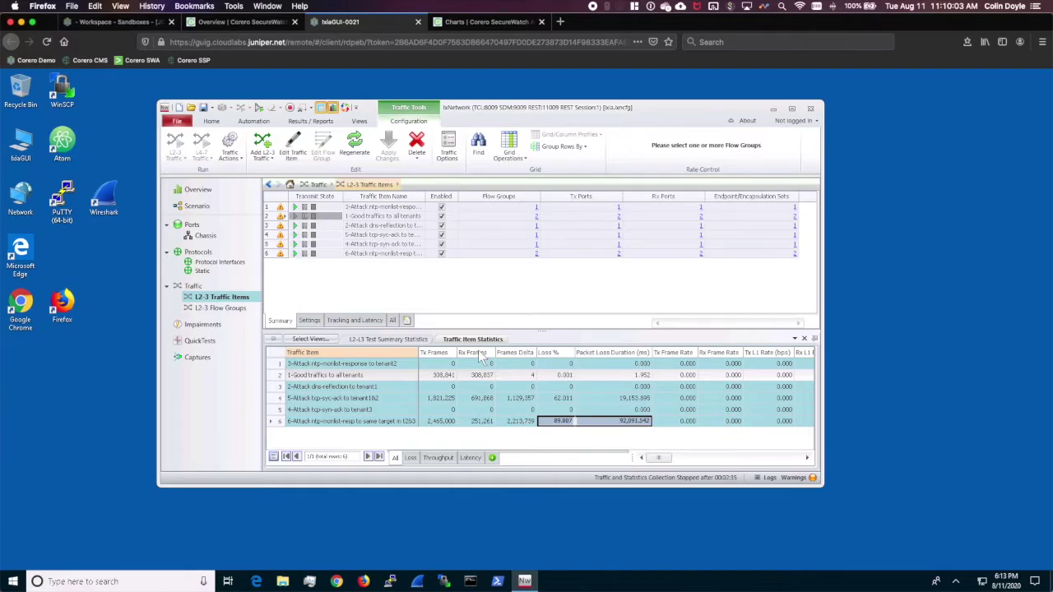
{"action": "key", "text": "ctrl+Up"}
{"action": "left_click", "coordinate": [264, 200]}
{"action": "left_click", "coordinate": [317, 124]}
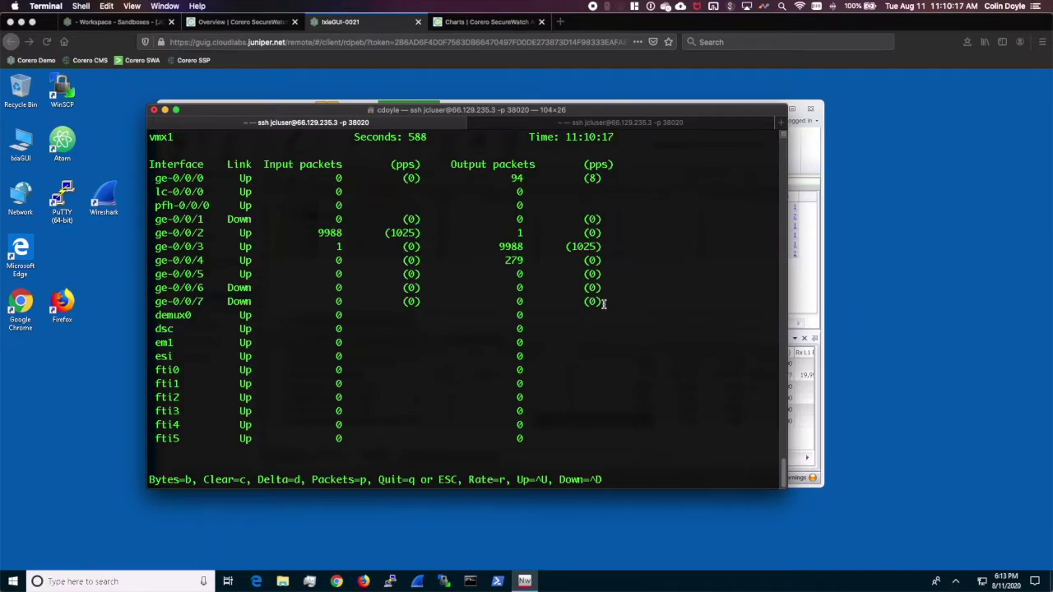
{"action": "left_click", "coordinate": [259, 23]}
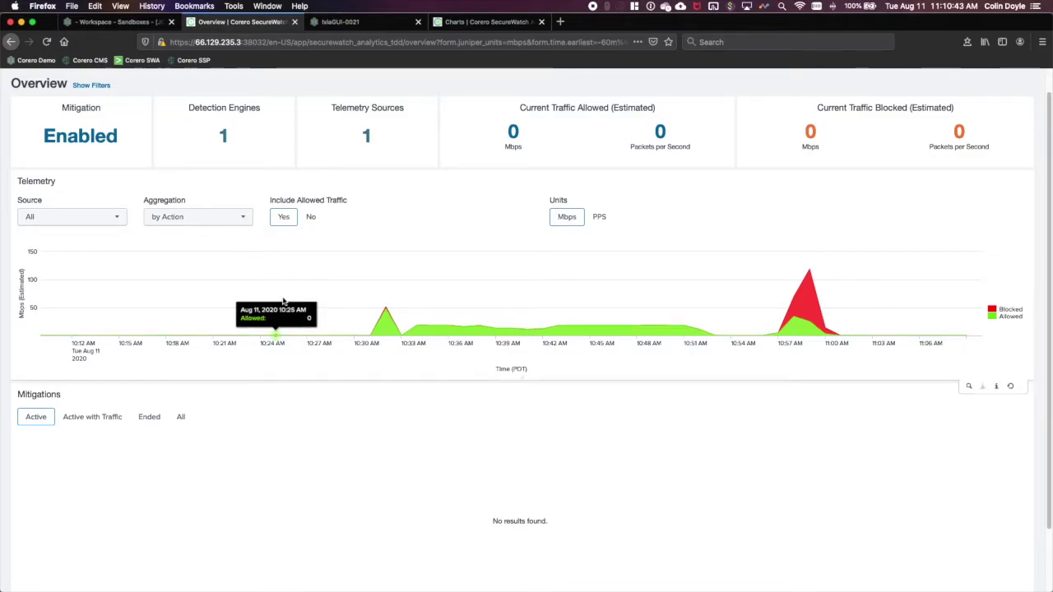
- Start the "6-Attack ntp-monlist-resp to same target in t2&3" item in IxNetwork and select its Packet Loss Duration statistic
{"action": "left_click", "coordinate": [383, 24]}
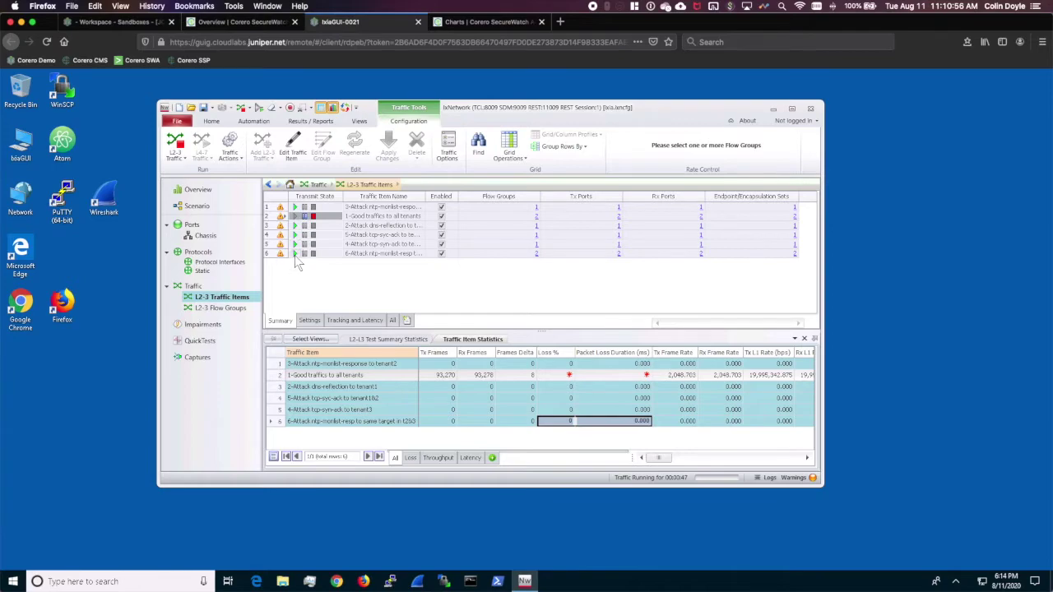
{"action": "left_click", "coordinate": [295, 254]}
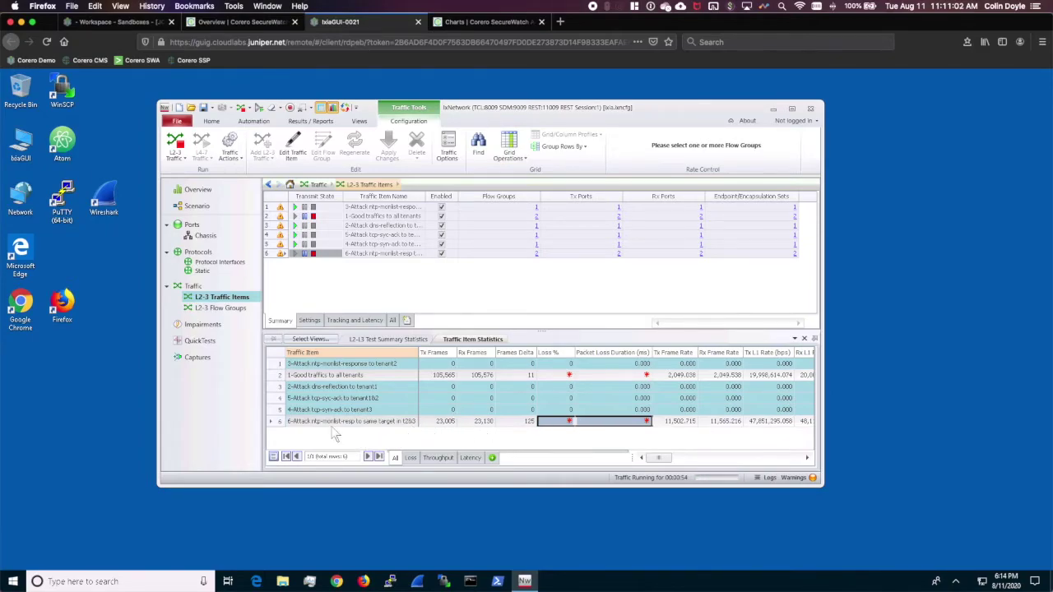
{"action": "left_click", "coordinate": [584, 422]}
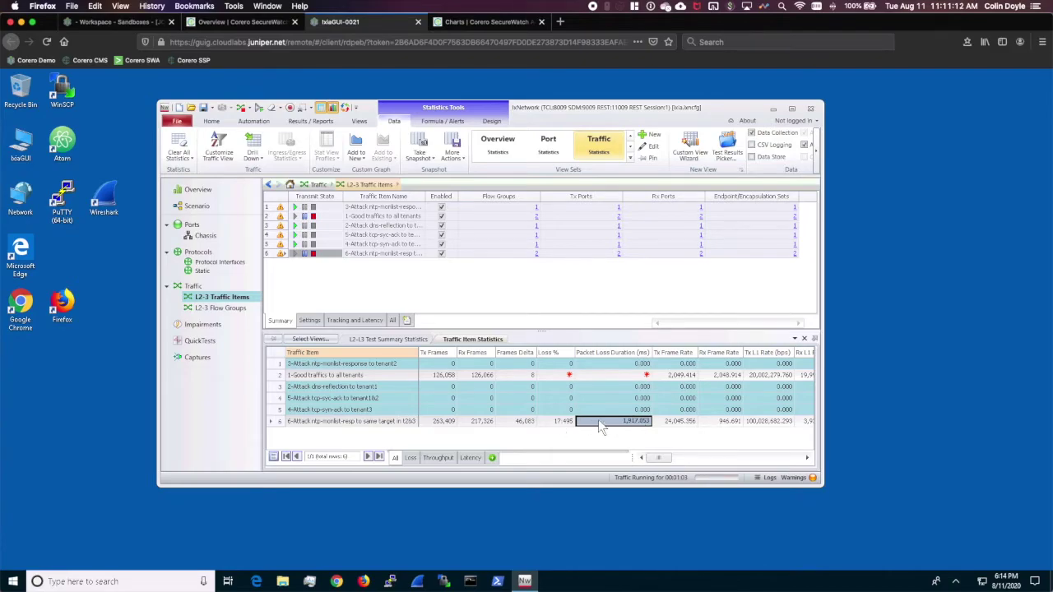
- Open the Corero Overview and highlight the Filter Info of the active block mitigation
{"action": "left_click", "coordinate": [220, 24]}
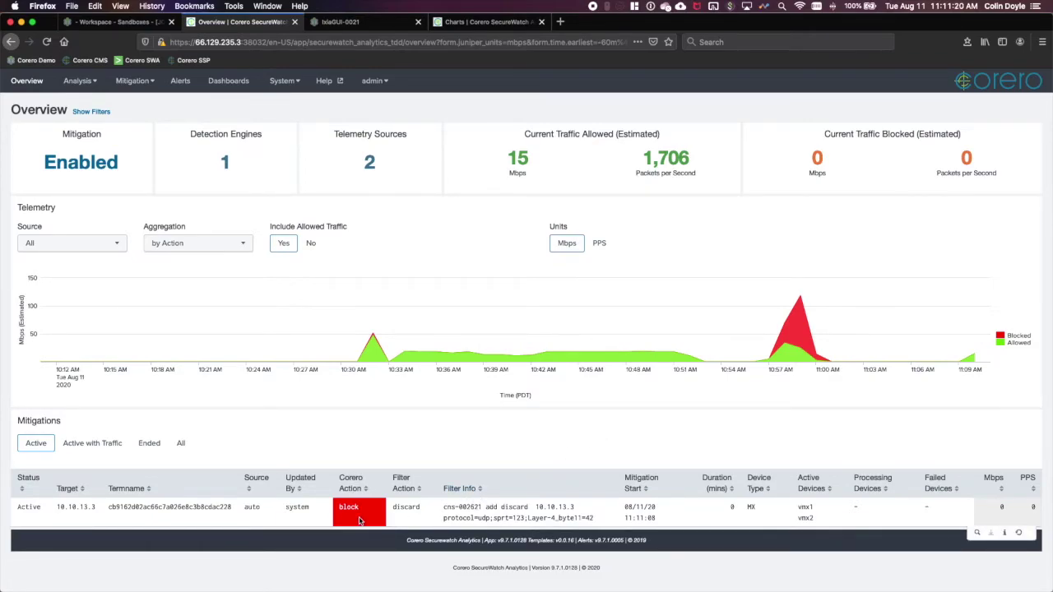
{"action": "left_click_drag", "start_coordinate": [445, 506], "coordinate": [597, 520]}
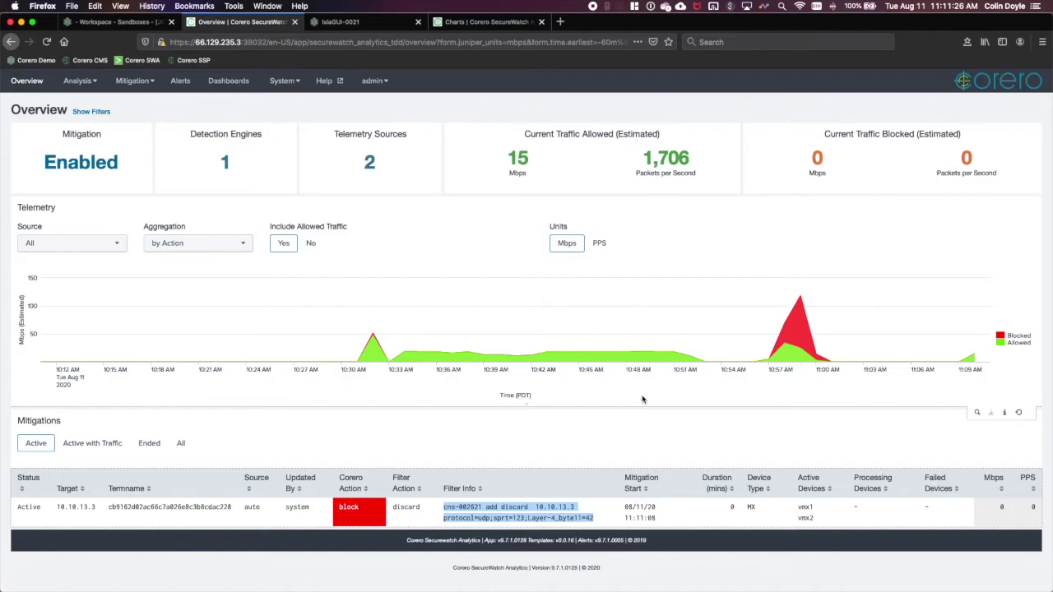
- Run "show ephemeral-configuration instance Corero" in the second vmx1 Terminal session, read the mitigation term, and quit the output
{"action": "key", "text": "ctrl+Up"}
{"action": "left_click", "coordinate": [266, 209]}
{"action": "left_click", "coordinate": [532, 127]}
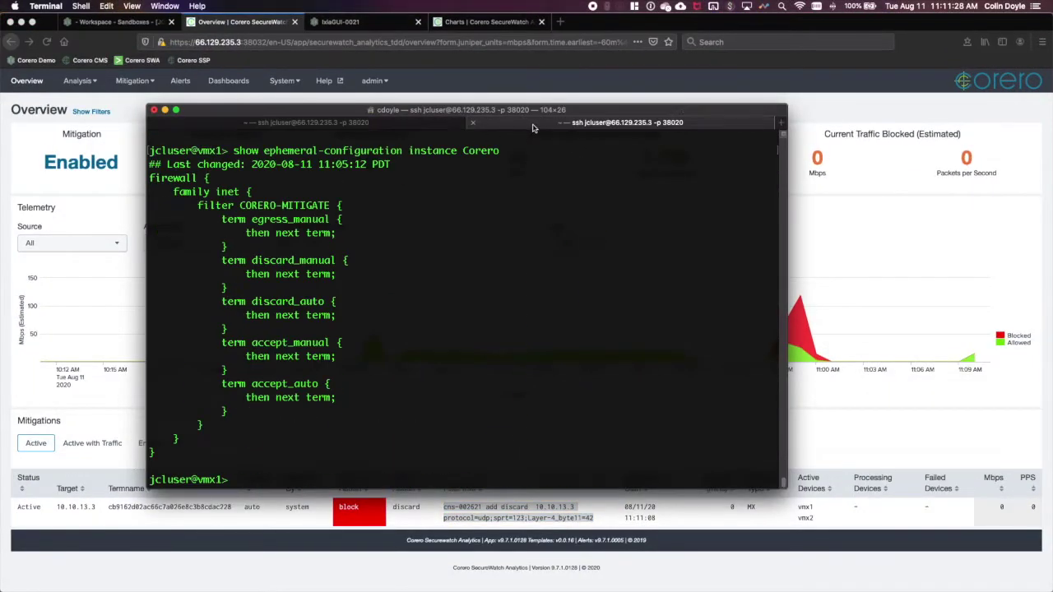
{"action": "key", "text": "Up"}
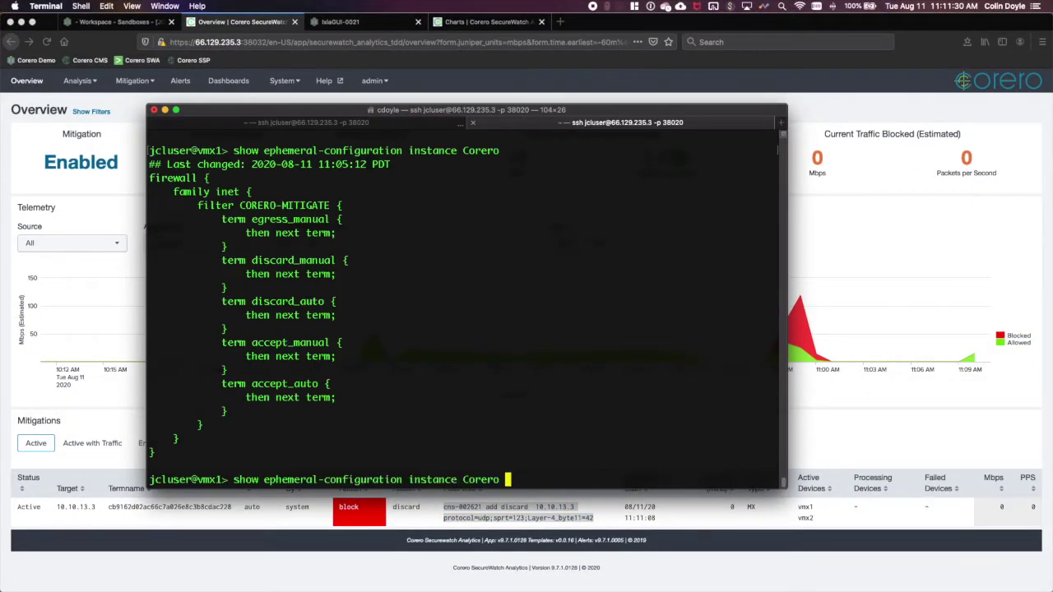
{"action": "key", "text": "Return"}
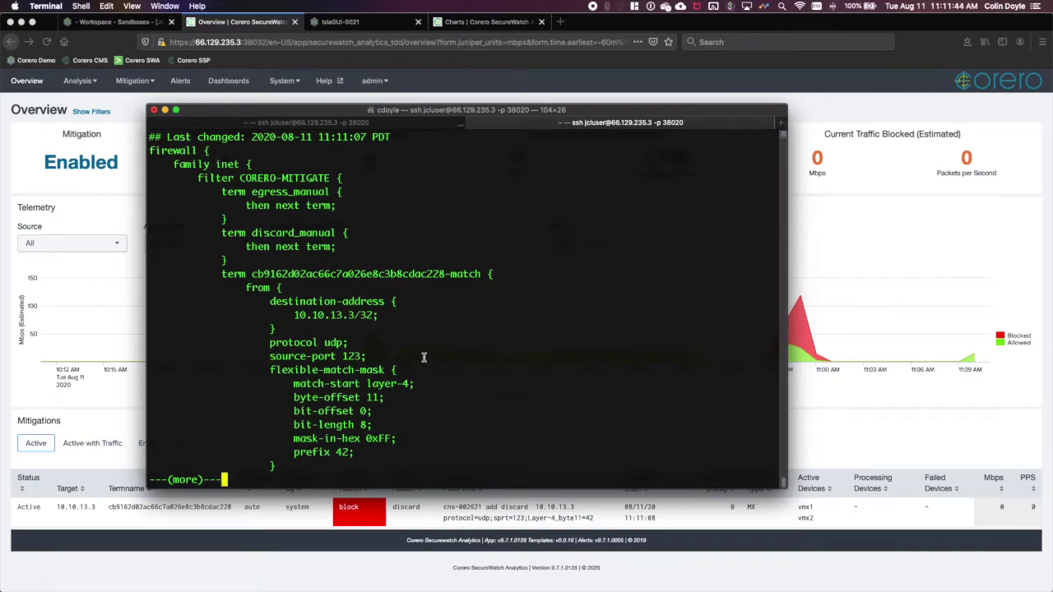
{"action": "key", "text": "q"}
- Run "show firewall filter CORERO-MITIGATE" on vmx1 to list the filter's counters
{"action": "key", "text": "Up"}
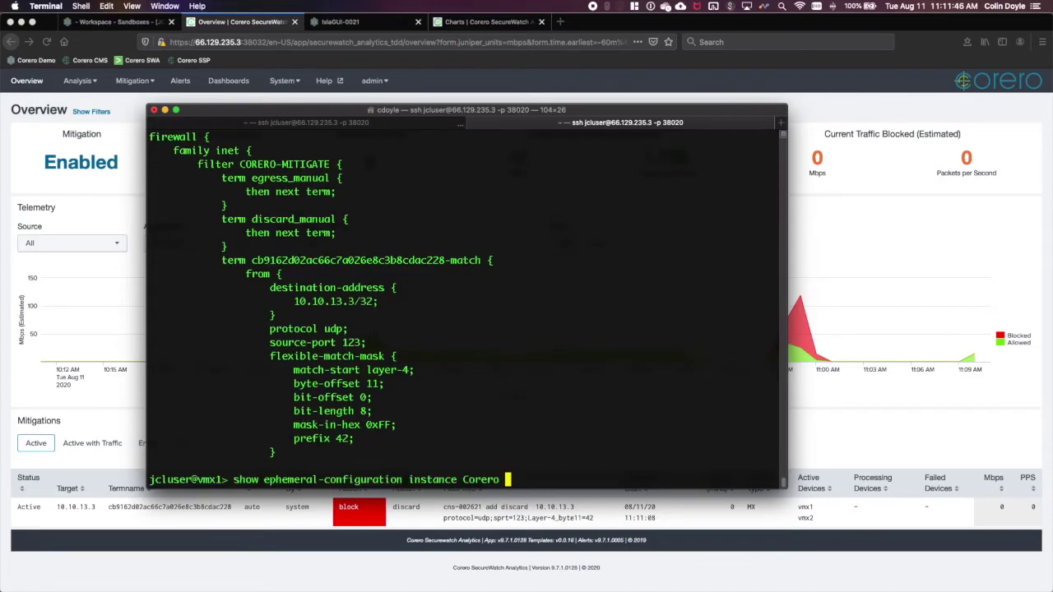
{"action": "key", "text": "Up"}
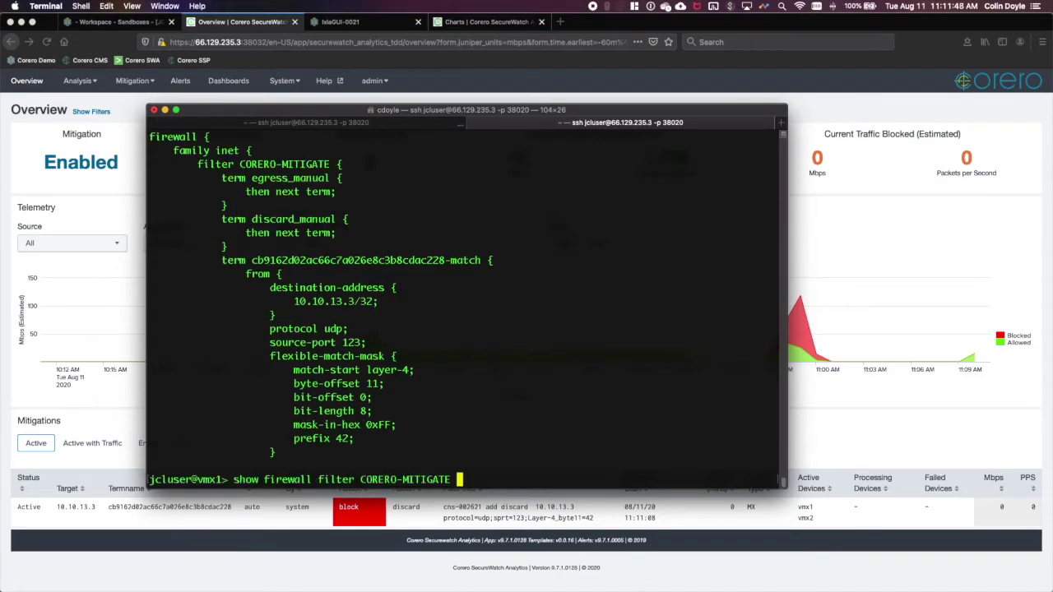
{"action": "key", "text": "Return"}
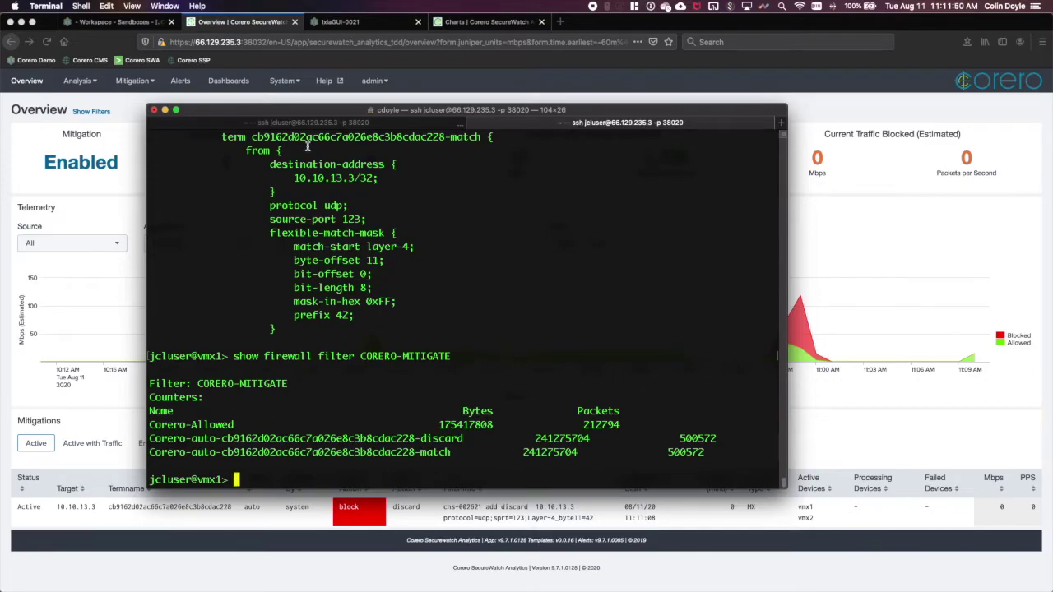
- In the first vmx1 Terminal session, compare the ge-0/0/2 input packet count with the ge-0/0/3 output packet count
{"action": "left_click", "coordinate": [300, 125]}
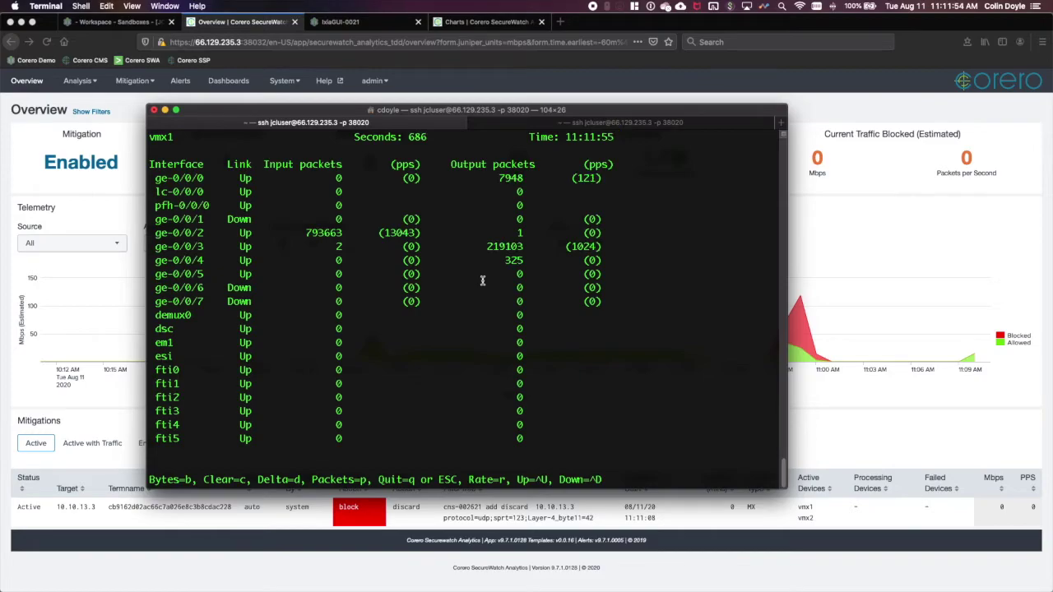
{"action": "left_click_drag", "start_coordinate": [305, 233], "coordinate": [344, 234]}
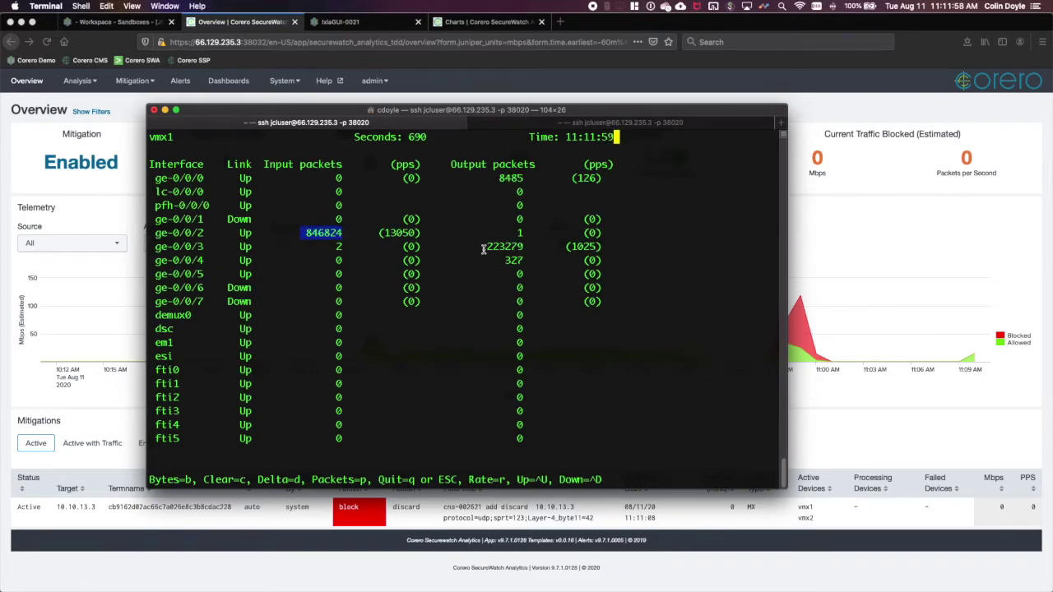
{"action": "left_click_drag", "start_coordinate": [484, 247], "coordinate": [559, 247]}
{"action": "left_click", "coordinate": [579, 329]}
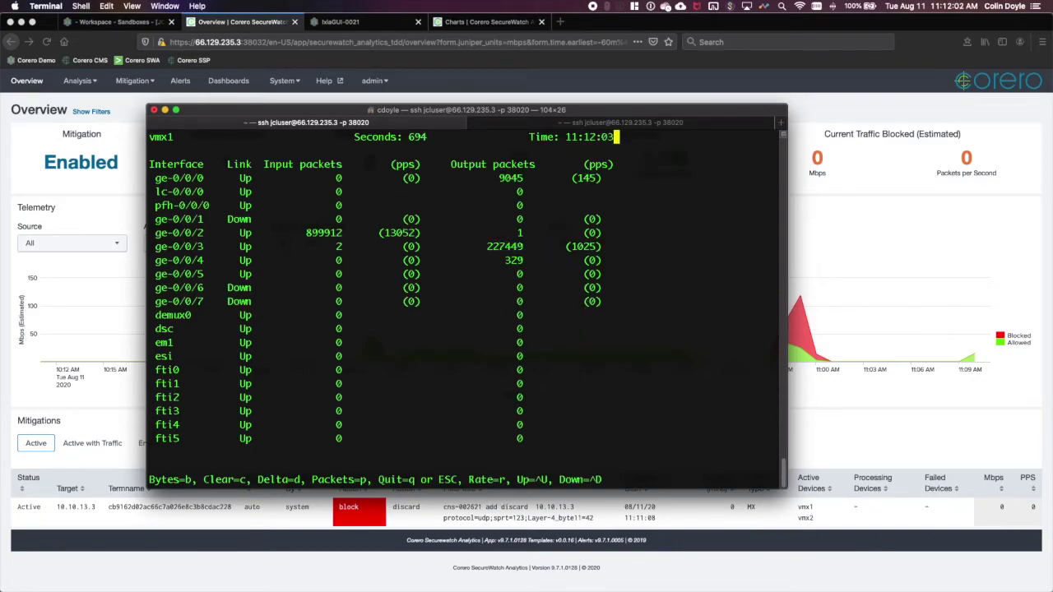
- Check the traffic items and their statistics in IxNetwork, and review the active mitigations on the Corero Overview
{"action": "left_click", "coordinate": [375, 23]}
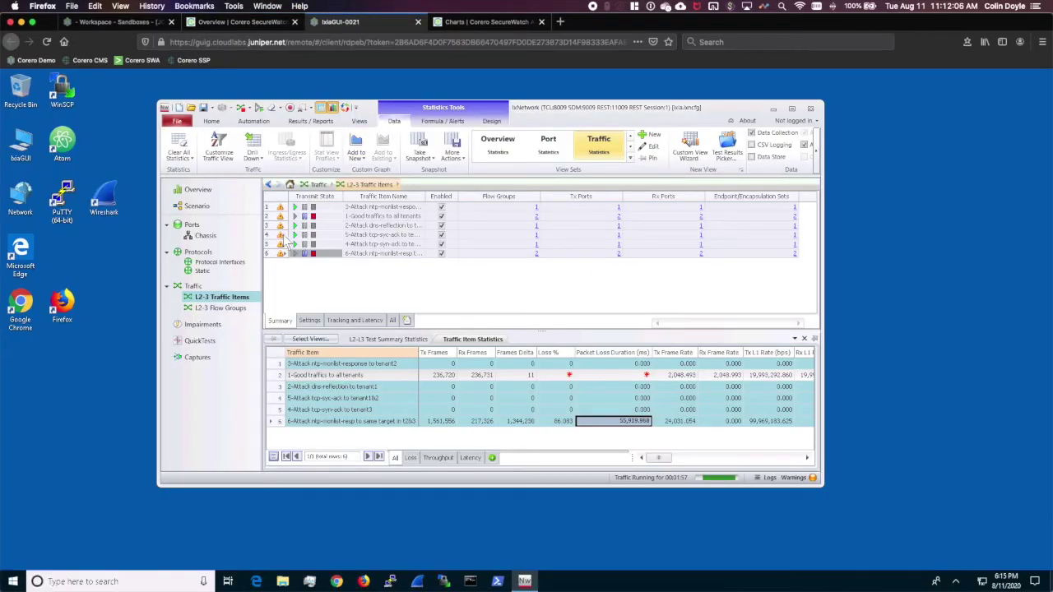
{"action": "left_click", "coordinate": [269, 24]}
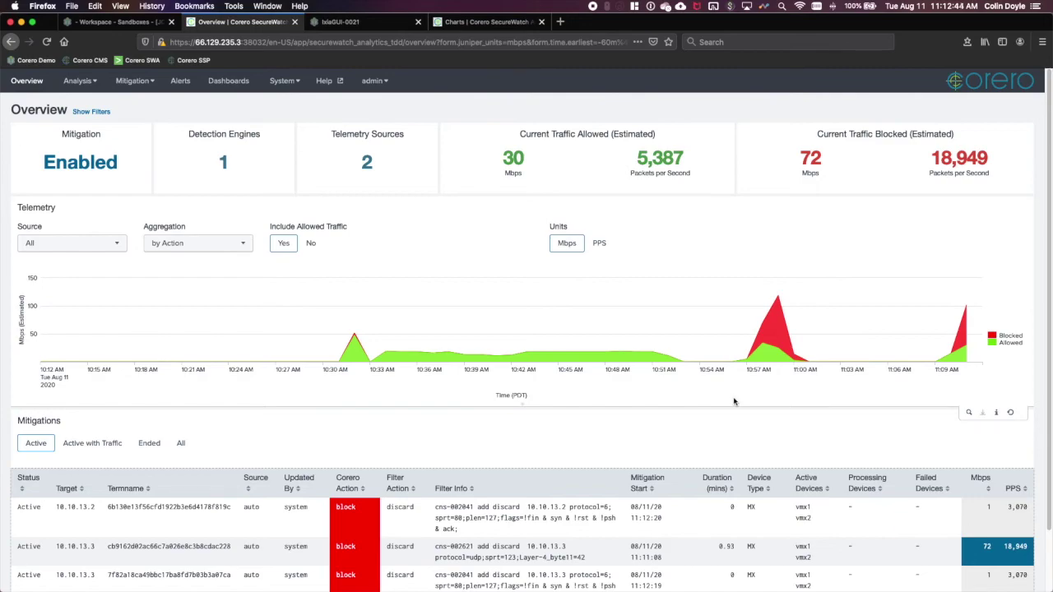
{"action": "scroll", "coordinate": [655, 408], "scroll_direction": "down", "scroll_amount": 1}
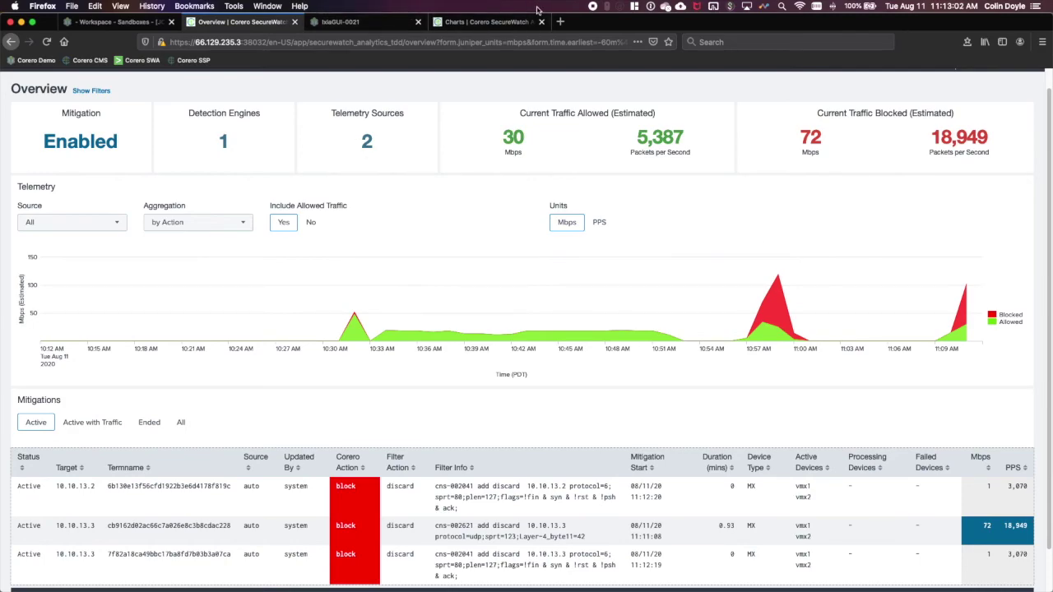
- Examine the Corero Charts page's link utilization, network packets per second, and incoming protocol usage graphs
{"action": "left_click", "coordinate": [509, 30]}
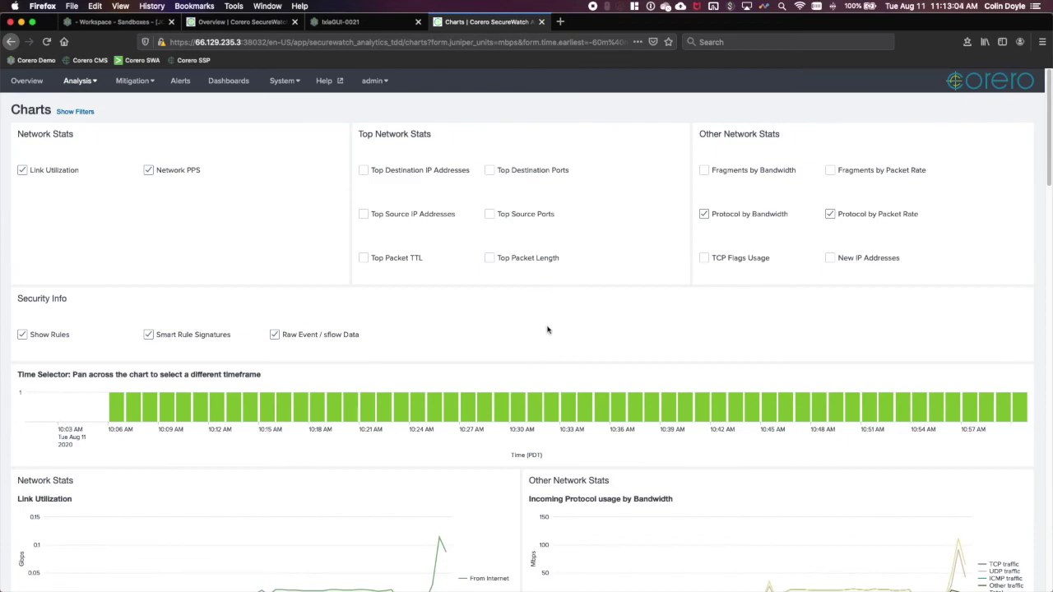
{"action": "scroll", "coordinate": [547, 329], "scroll_direction": "down", "scroll_amount": 1}
{"action": "scroll", "coordinate": [547, 329], "scroll_direction": "down", "scroll_amount": 2}
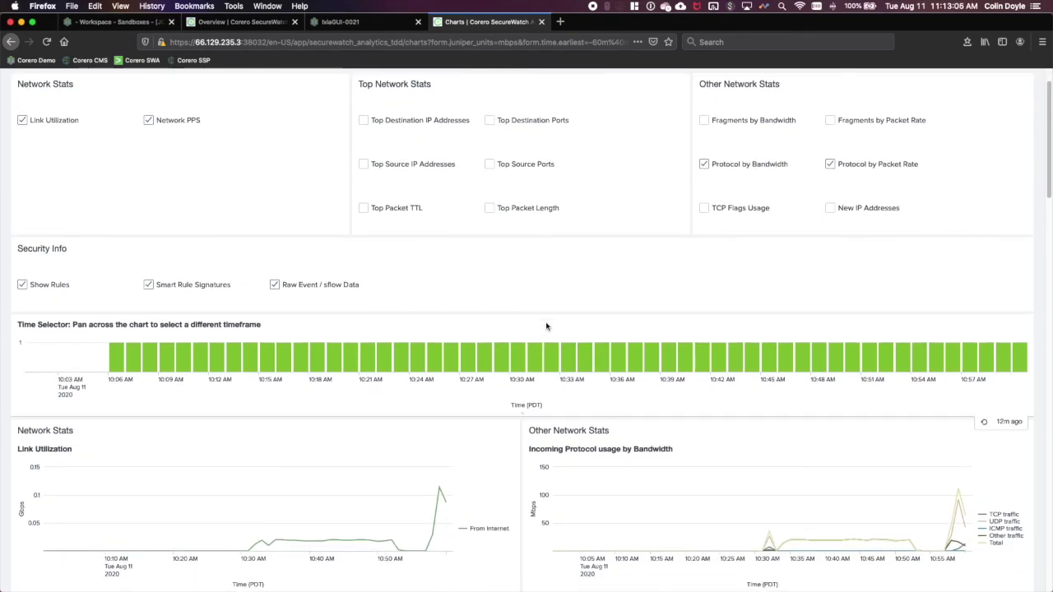
{"action": "scroll", "coordinate": [546, 326], "scroll_direction": "down", "scroll_amount": 1}
{"action": "scroll", "coordinate": [547, 326], "scroll_direction": "down", "scroll_amount": 3}
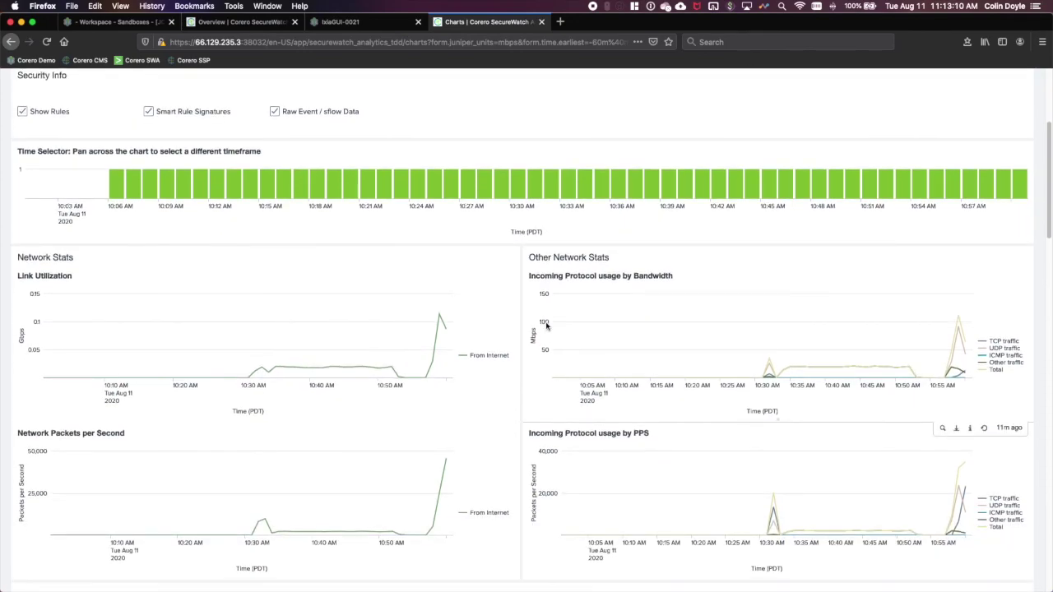
{"action": "scroll", "coordinate": [546, 326], "scroll_direction": "down", "scroll_amount": 3}
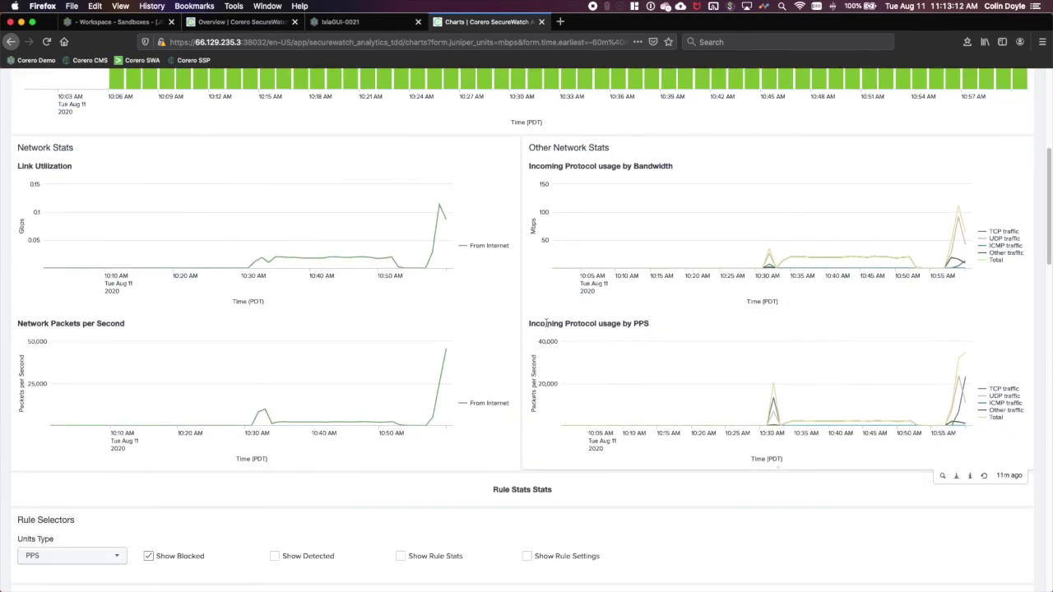